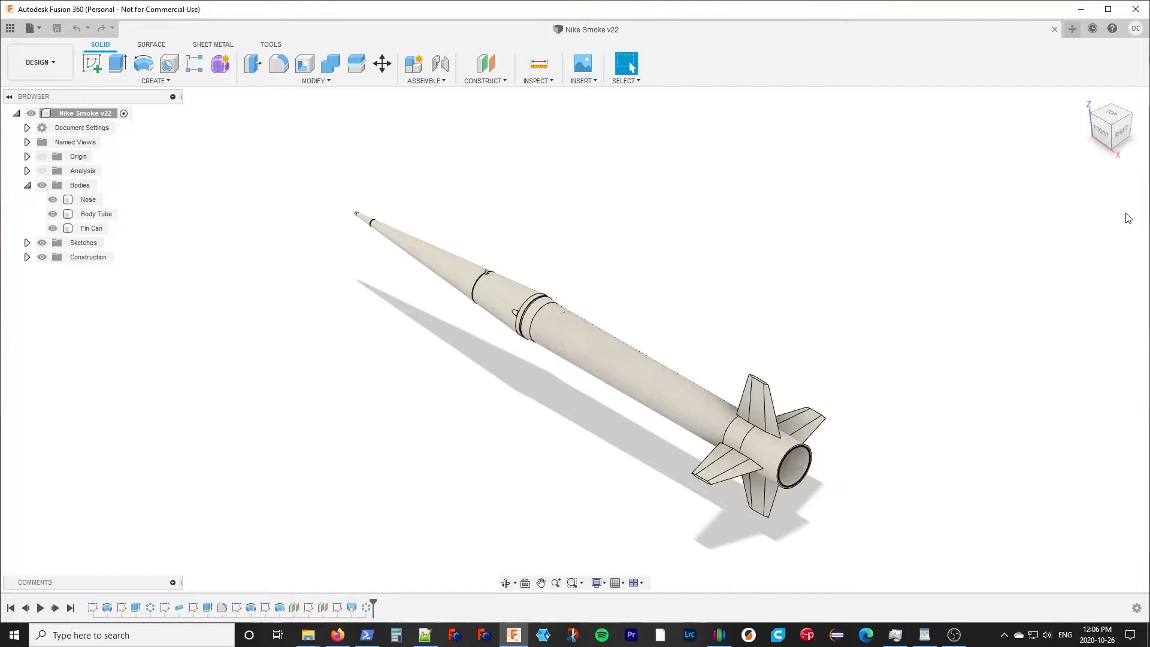
pyautogui.click(623, 370)
pyautogui.click(503, 290)
pyautogui.click(590, 334)
# Step: Select the Nike Smoke v22.f3d file for upload to the Rockets location, and cancel the upload
pyautogui.click(38, 30)
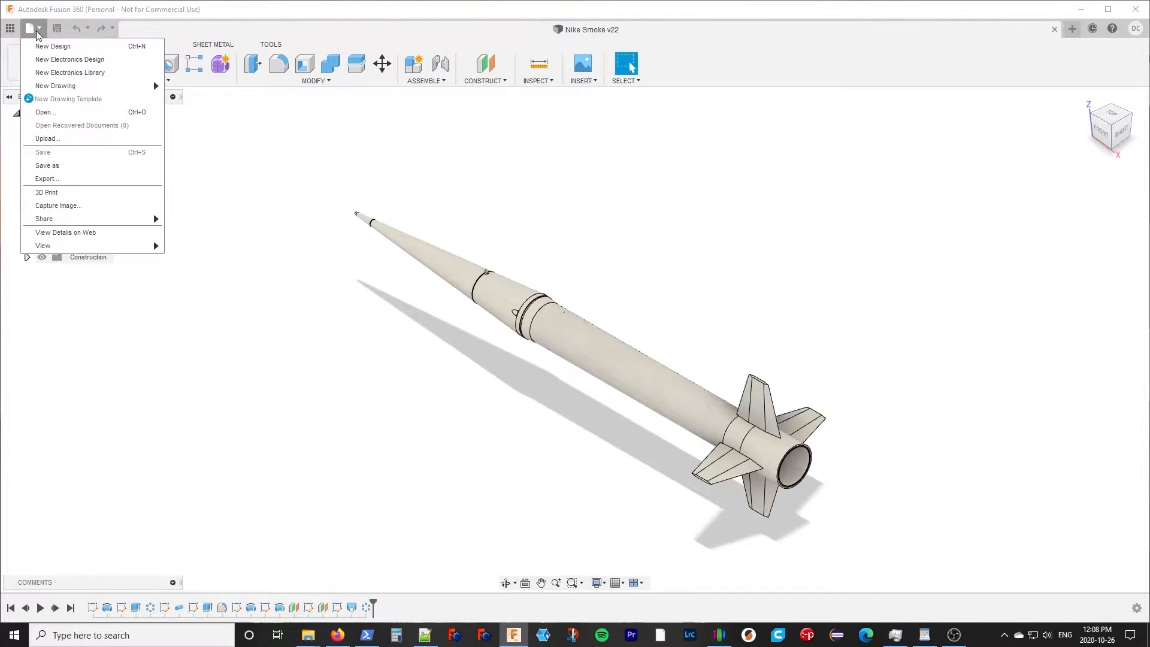
pyautogui.click(75, 139)
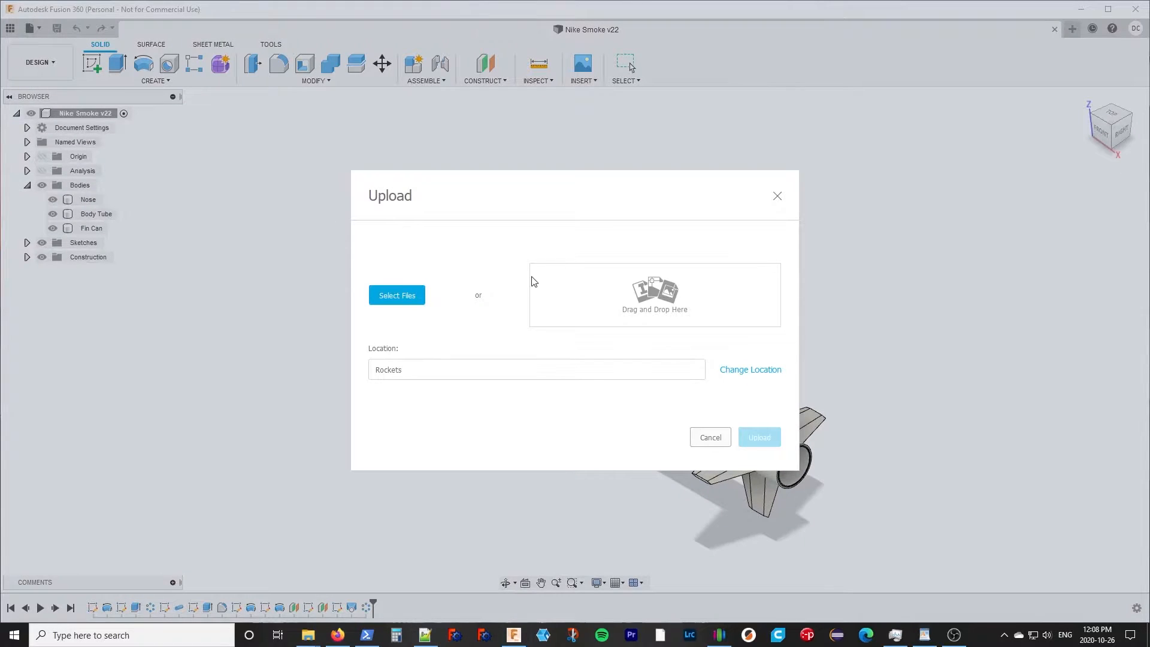
pyautogui.click(410, 296)
pyautogui.click(153, 107)
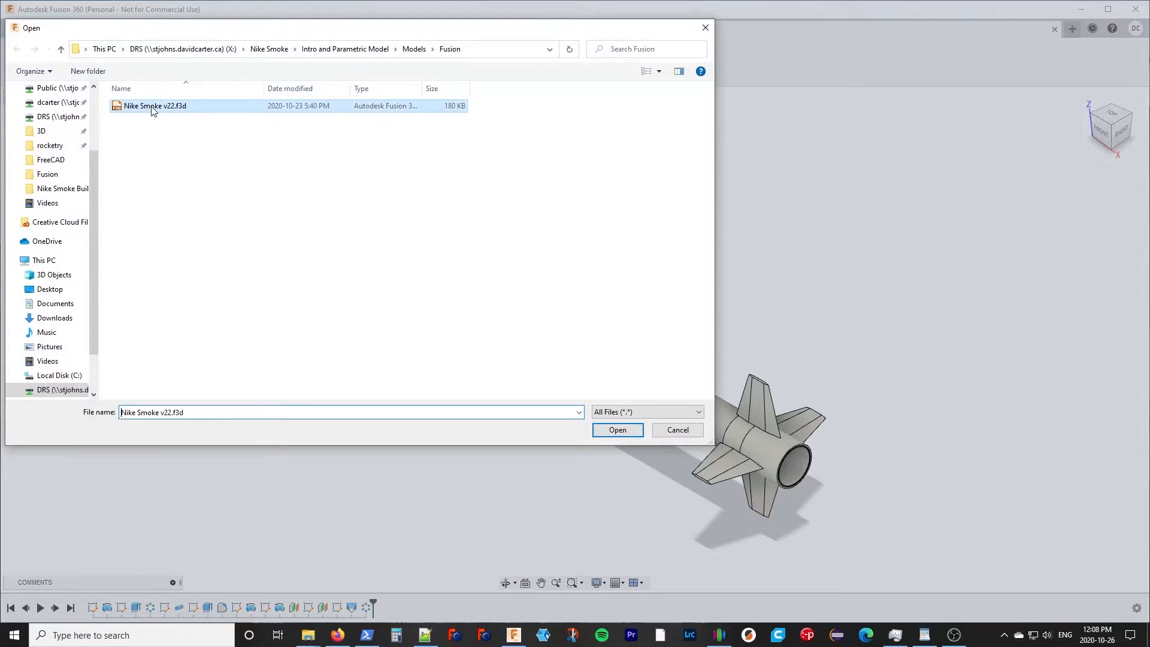
pyautogui.click(618, 431)
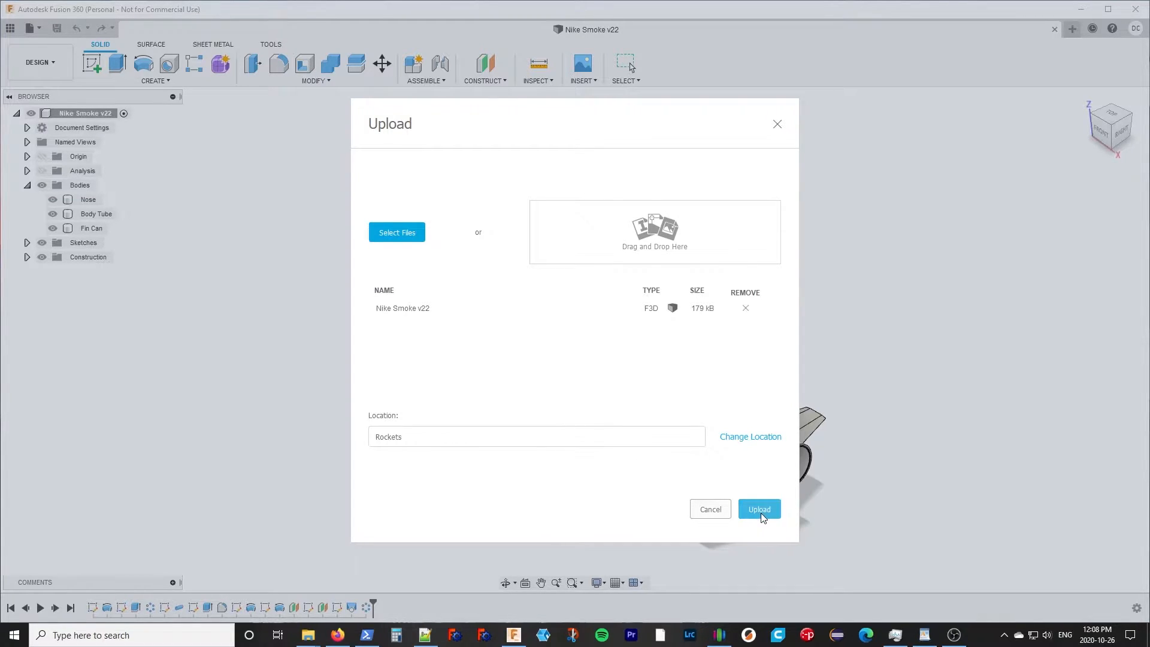
pyautogui.click(727, 509)
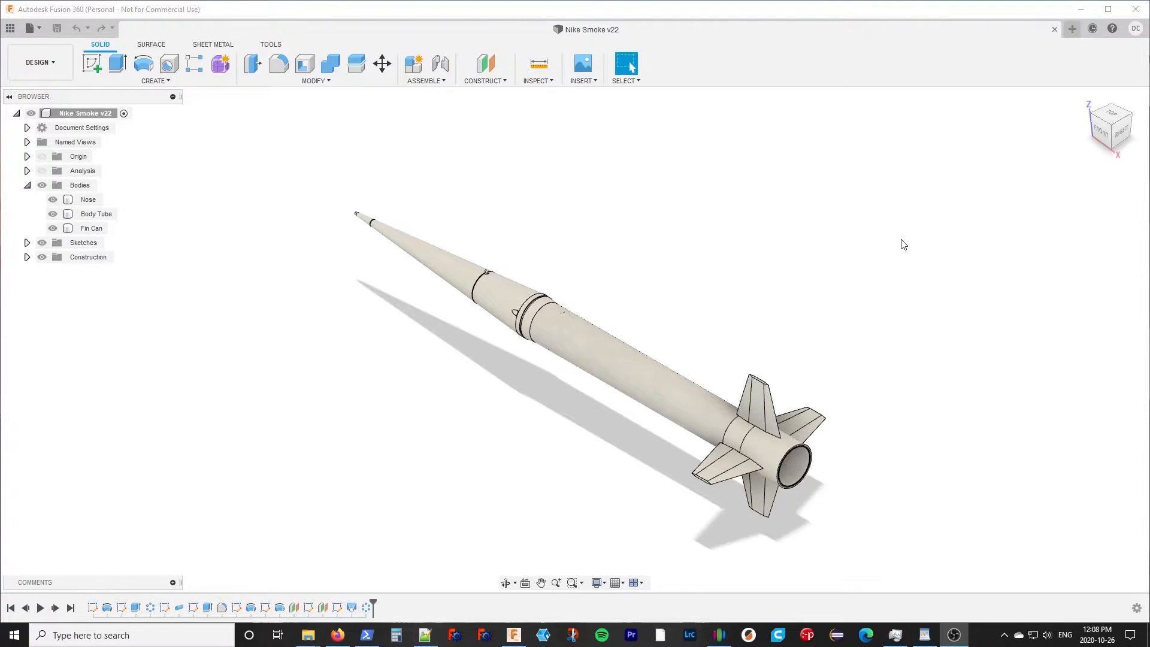
# Step: Open the design's parameters and review the favorite and user parameters, including scale and body_length
pyautogui.click(320, 84)
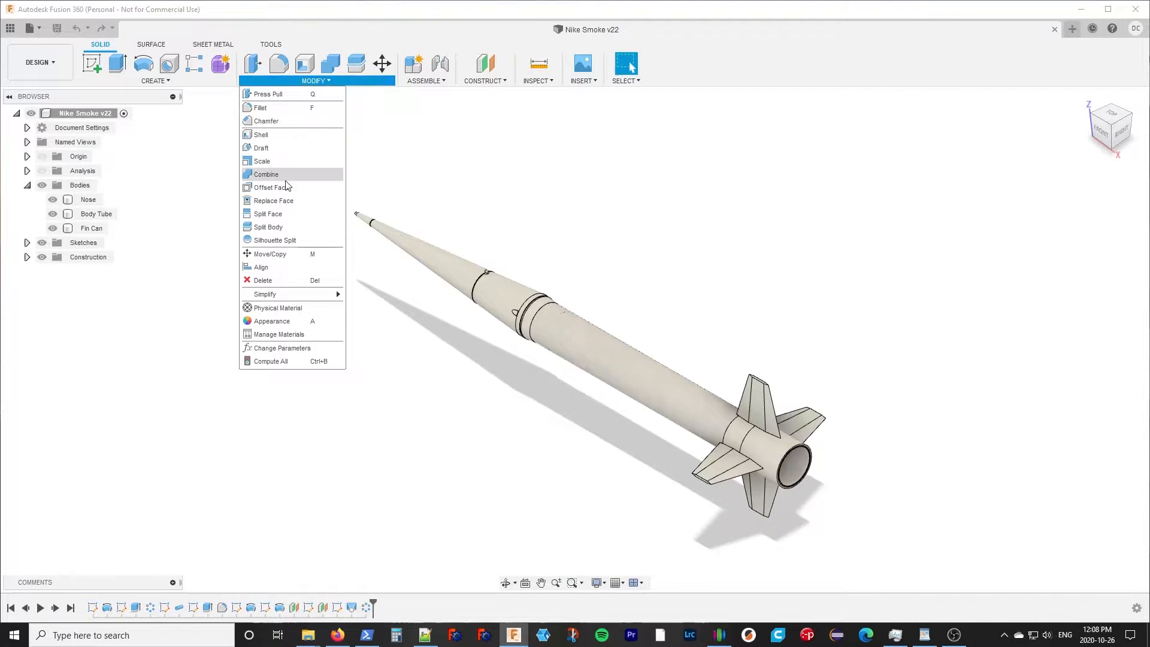
pyautogui.click(282, 348)
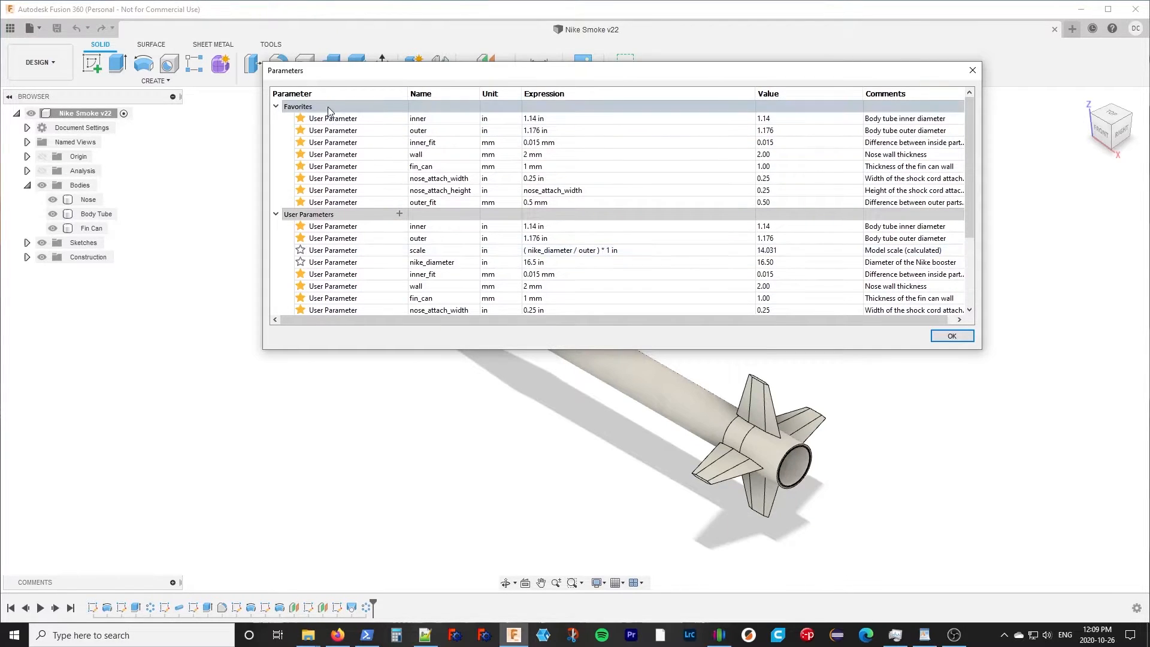
pyautogui.click(276, 107)
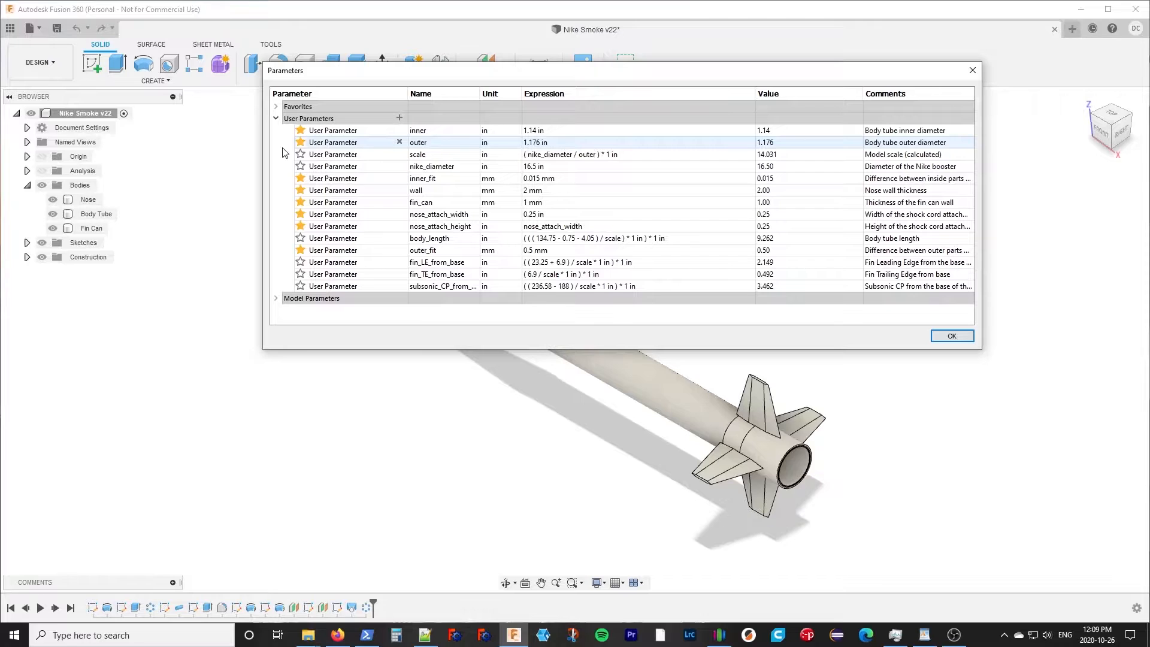
pyautogui.click(276, 107)
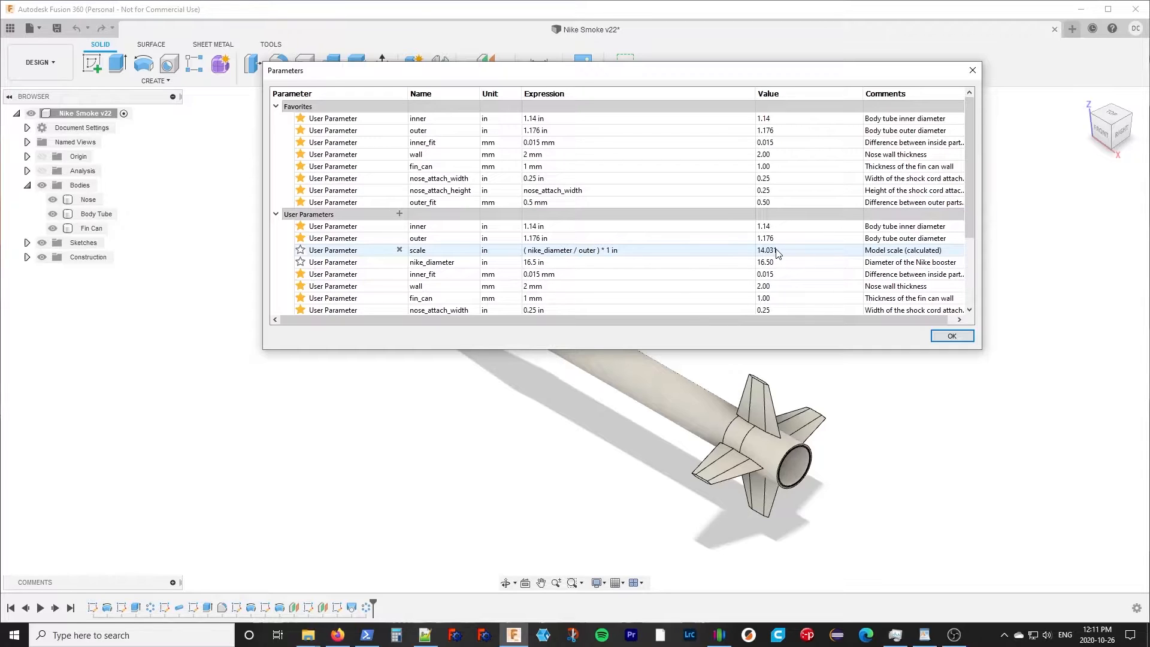
pyautogui.scroll(-2, 731, 286)
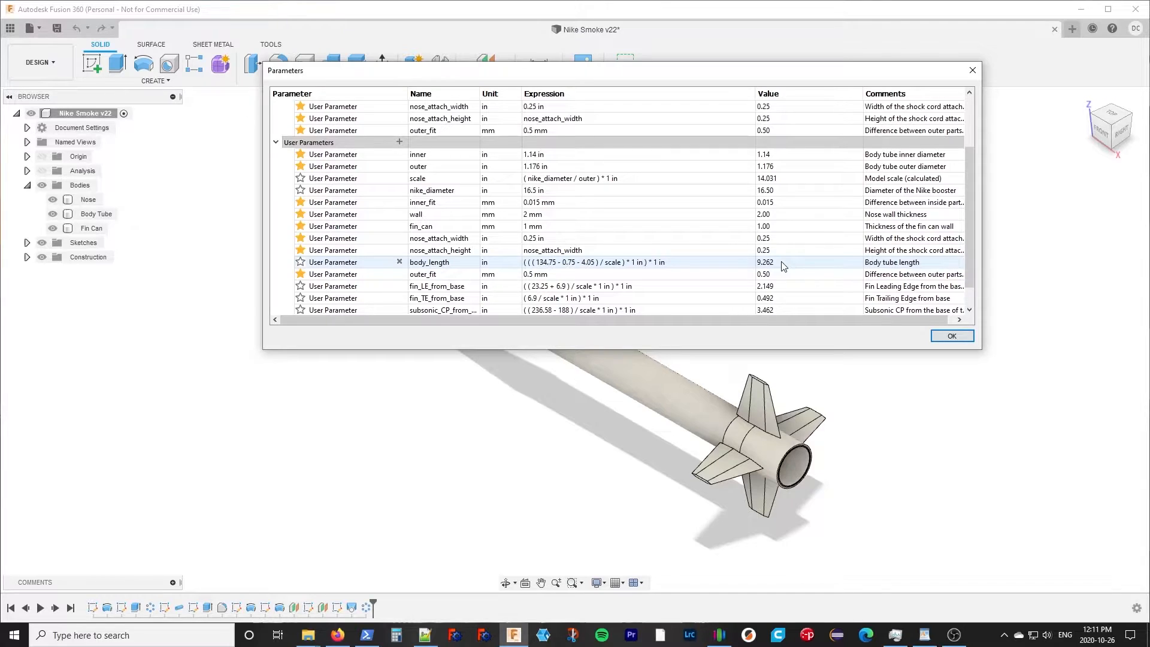
pyautogui.scroll(2, 652, 244)
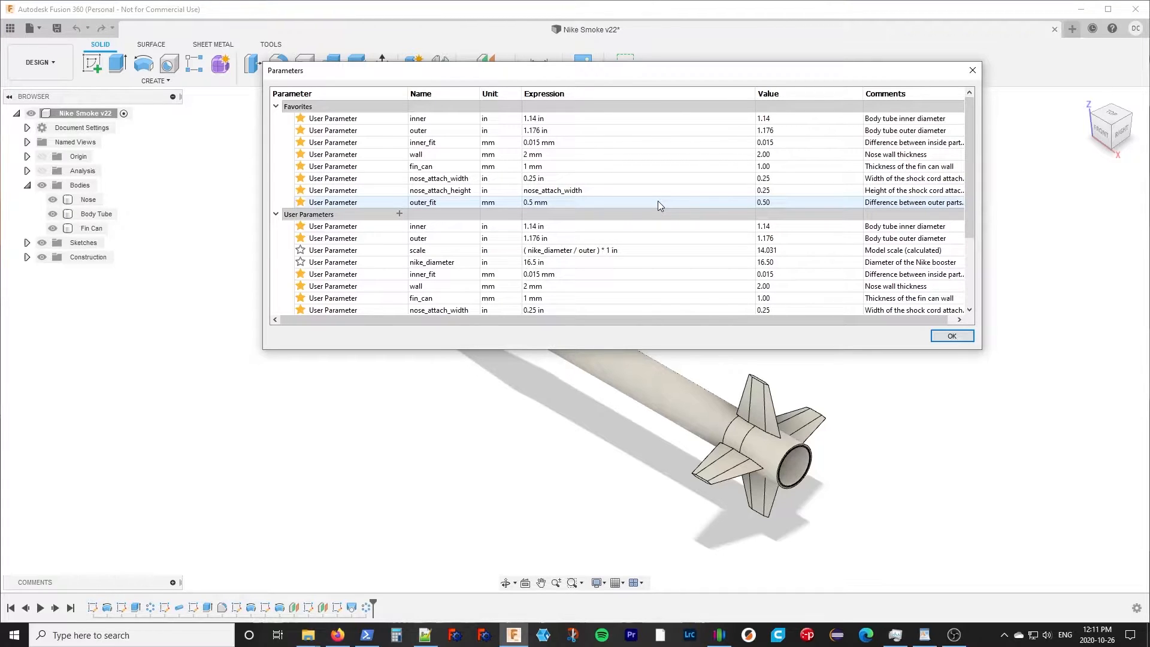
# Step: Examine the expressions of the wall, fin_can and inner_fit parameters alongside the rocket model
pyautogui.doubleClick(614, 154)
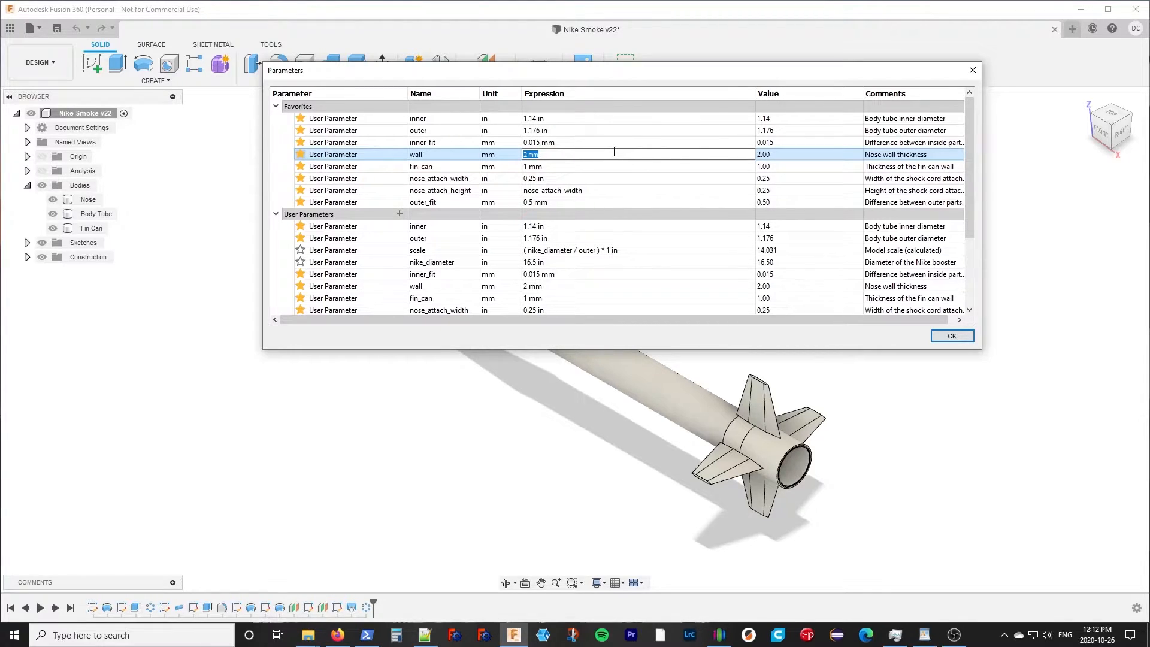
pyautogui.click(611, 165)
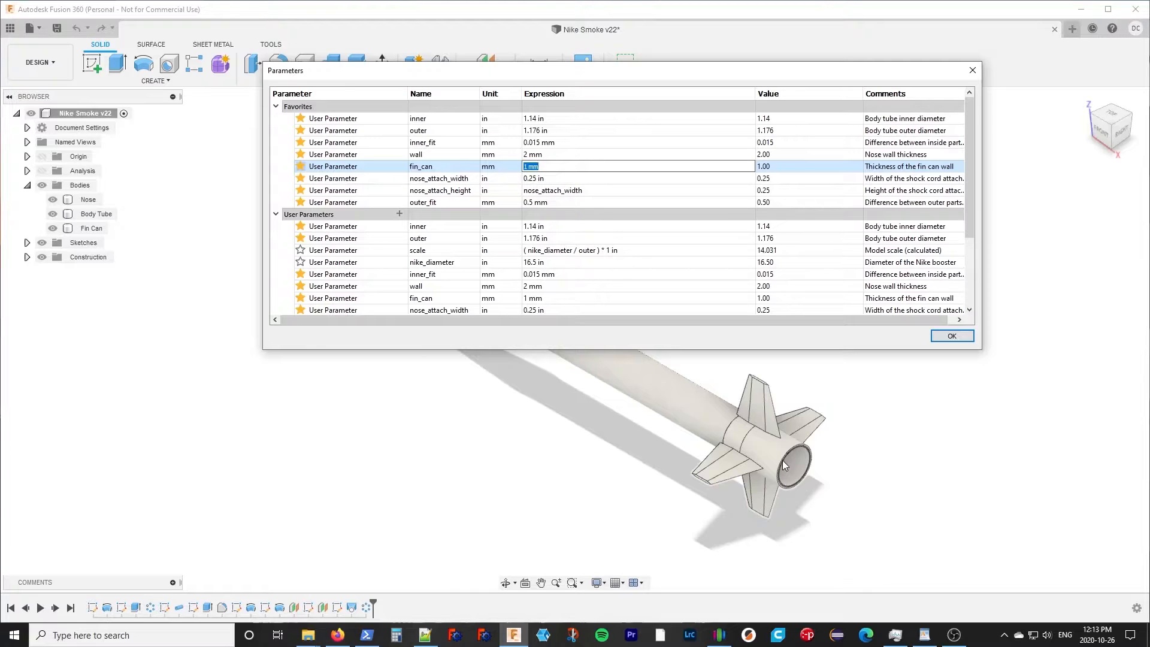
pyautogui.moveTo(700, 73); pyautogui.dragTo(766, 350)
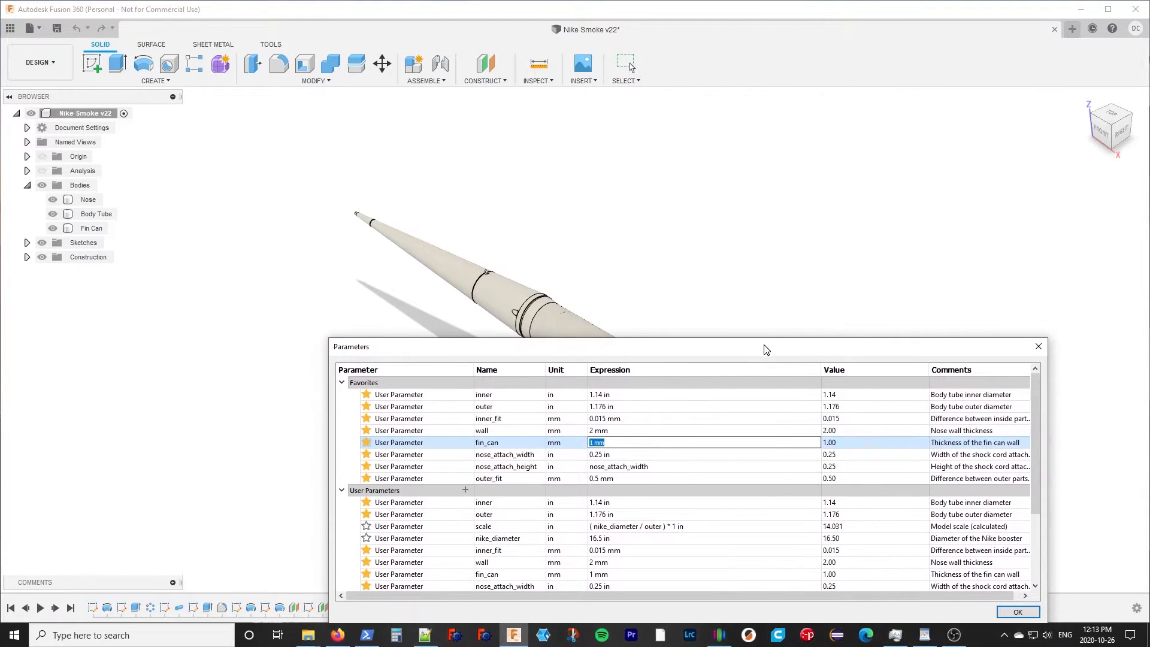
pyautogui.scroll(-2, 644, 280)
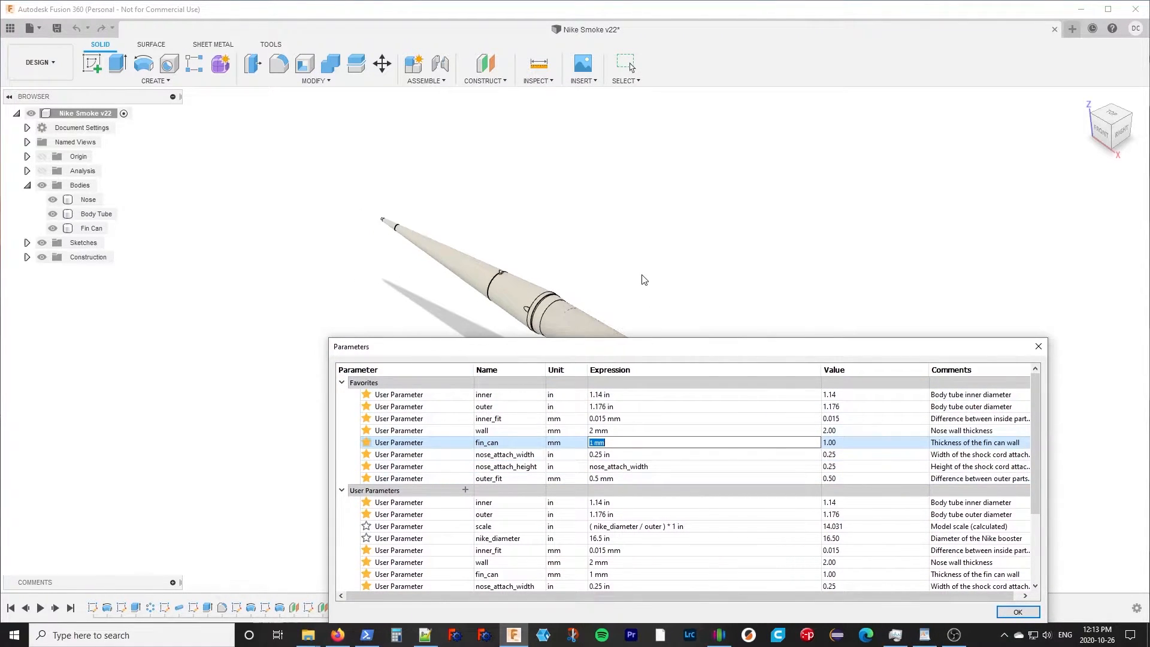
pyautogui.moveTo(654, 350); pyautogui.dragTo(644, 445)
pyautogui.click(637, 514)
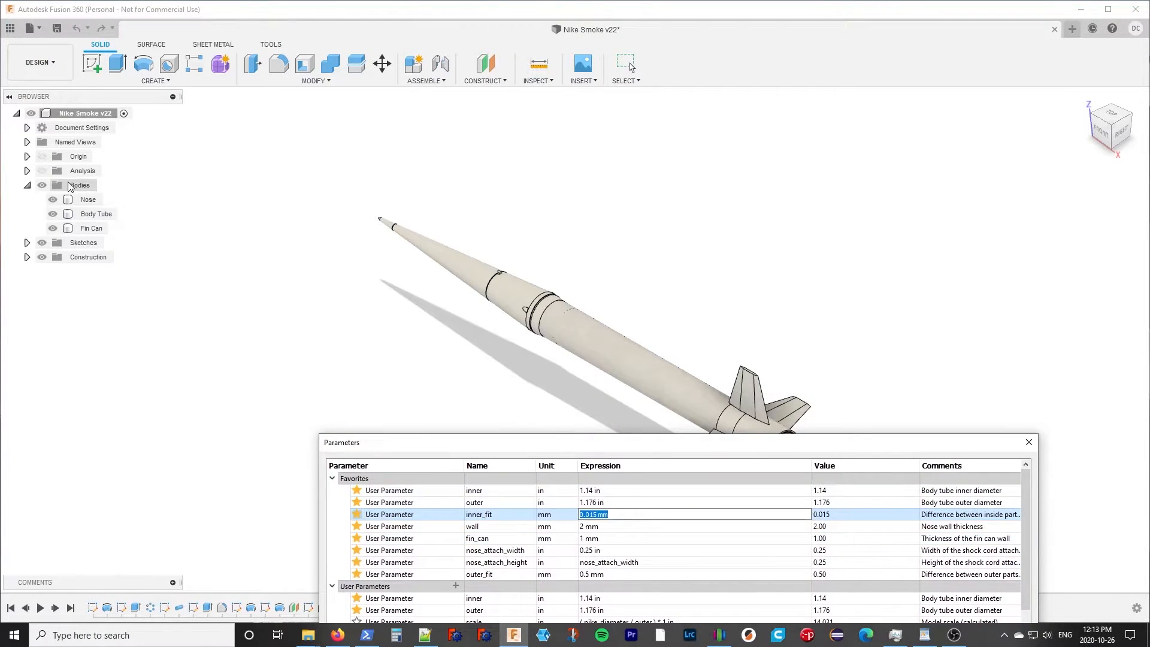
# Step: Hide the Body Tube body and compare the exposed nose shoulder with the inner_fit parameter
pyautogui.click(54, 214)
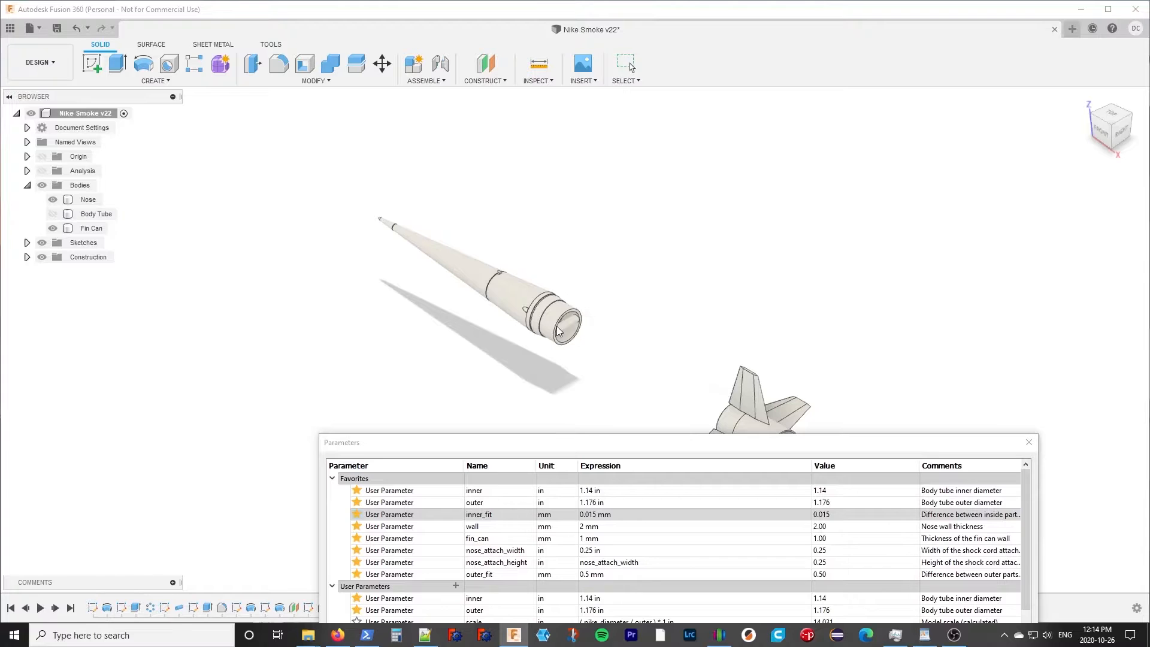
pyautogui.click(647, 517)
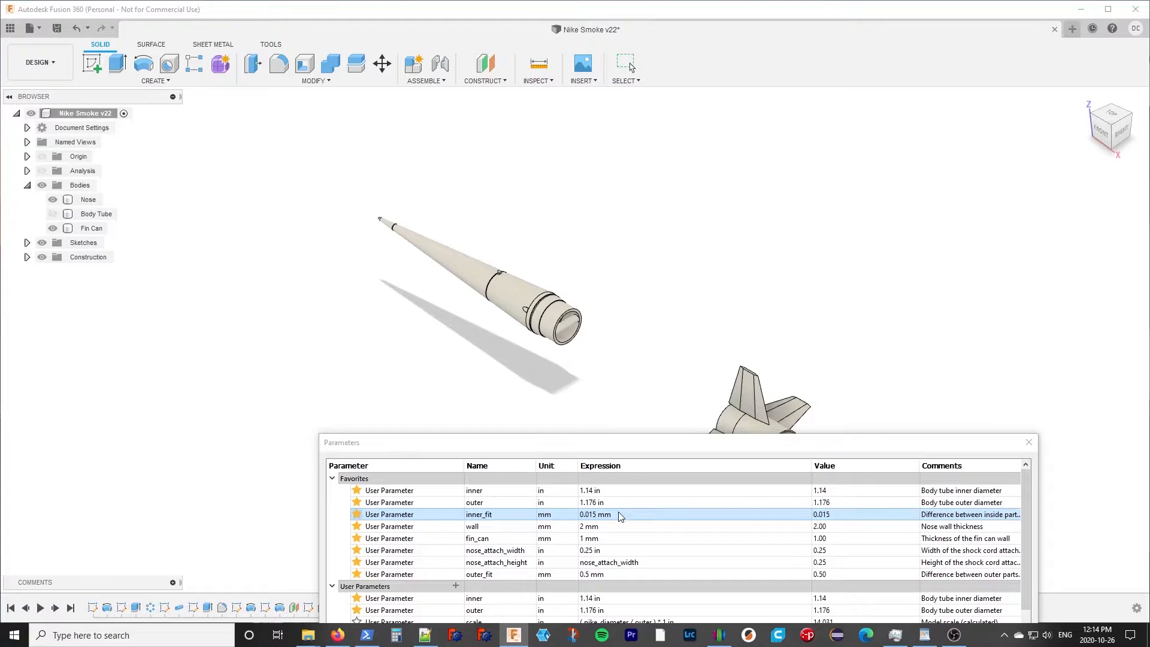
pyautogui.moveTo(473, 456); pyautogui.dragTo(429, 90)
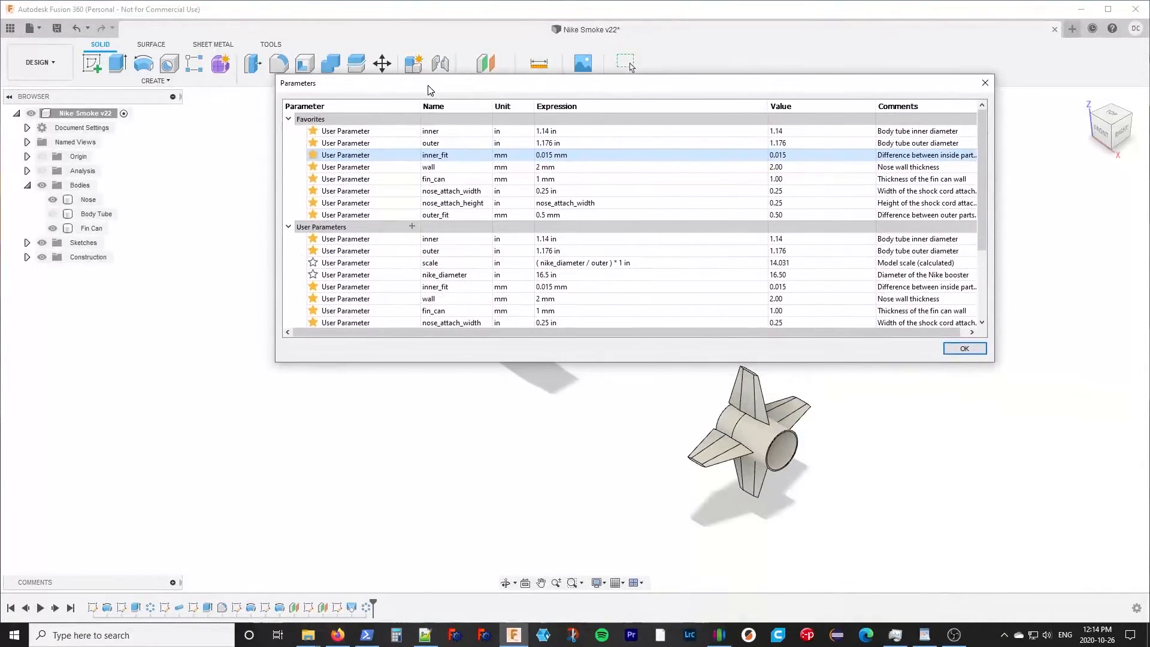
pyautogui.moveTo(509, 91); pyautogui.dragTo(483, 424)
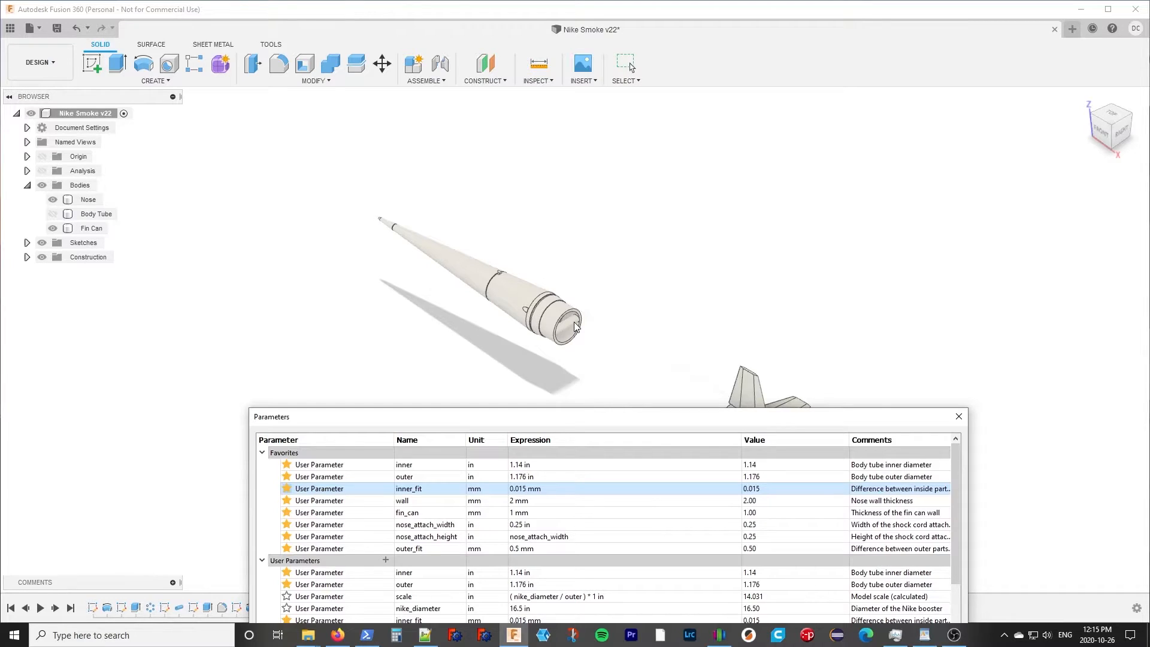
pyautogui.moveTo(623, 418); pyautogui.dragTo(607, 59)
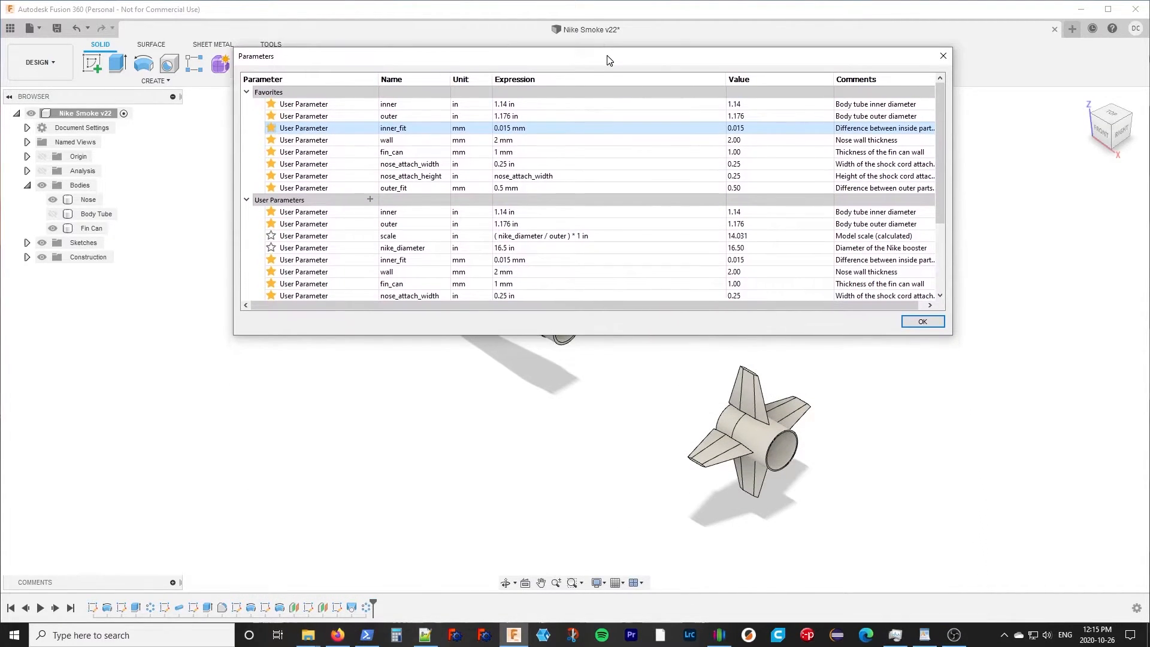
# Step: Widen the parameter table to read the remaining user parameters and their comments, and show the Body Tube body again
pyautogui.scroll(-3, 593, 153)
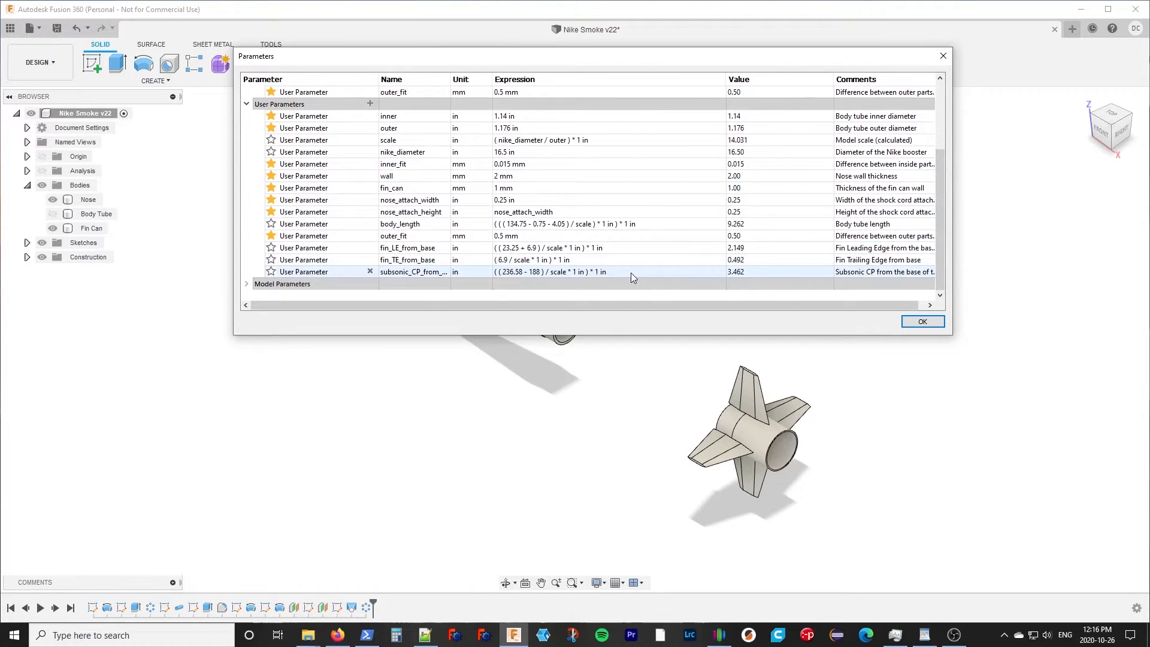
pyautogui.moveTo(726, 79); pyautogui.dragTo(636, 79)
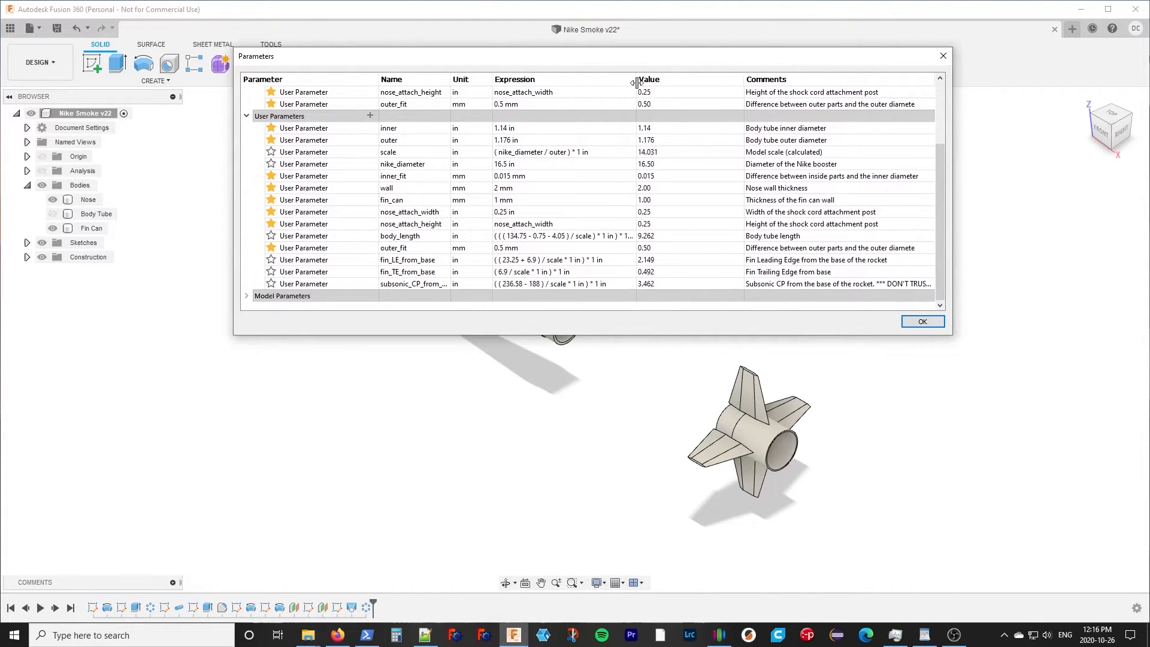
pyautogui.moveTo(954, 178); pyautogui.dragTo(1082, 182)
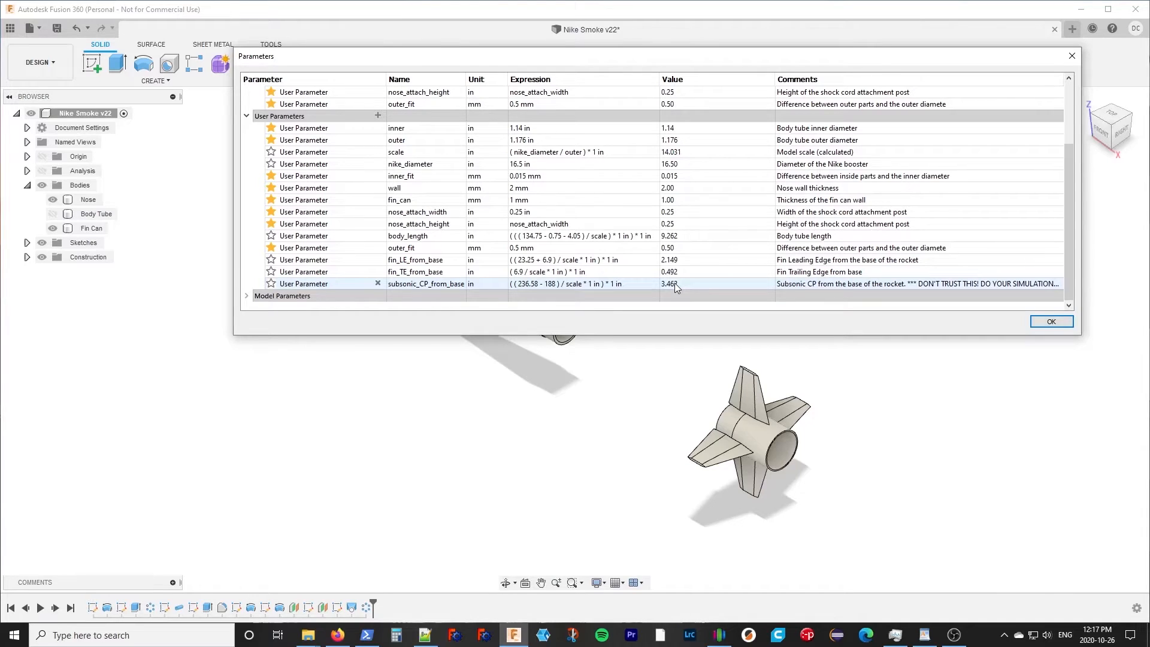
pyautogui.click(1052, 322)
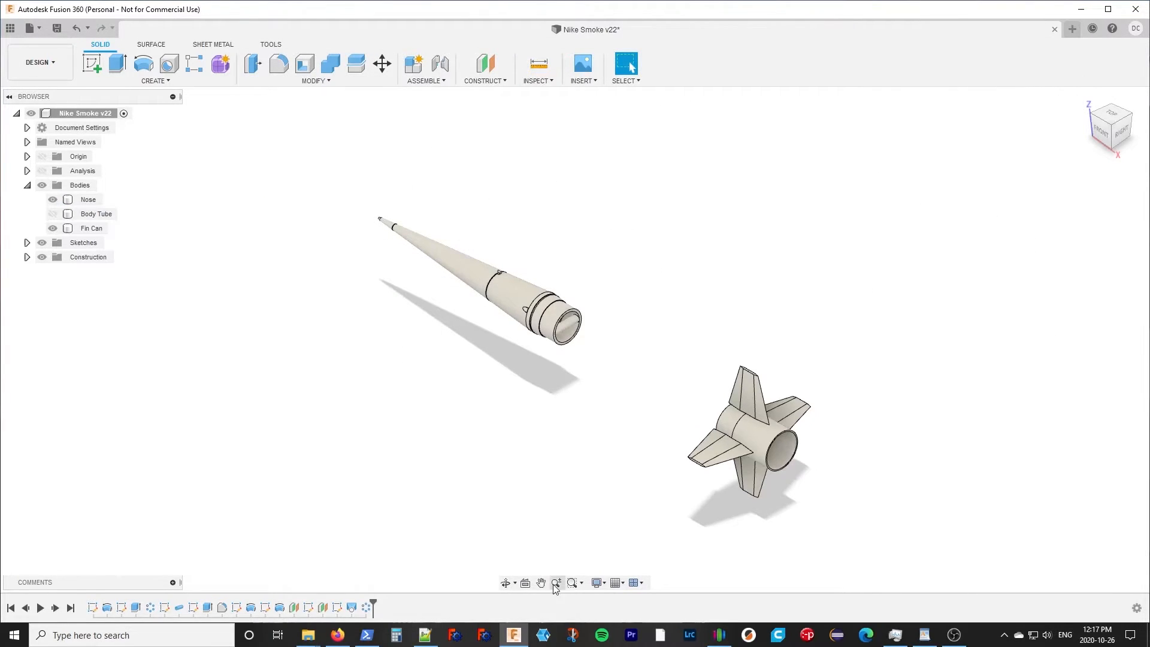
pyautogui.click(52, 214)
# Step: Roll the timeline back to just after the first revolve and open the nose profile sketch for editing
pyautogui.moveTo(373, 603)
pyautogui.mouseDown()
pyautogui.moveTo(137, 605)
pyautogui.moveTo(106, 578)
pyautogui.mouseUp()
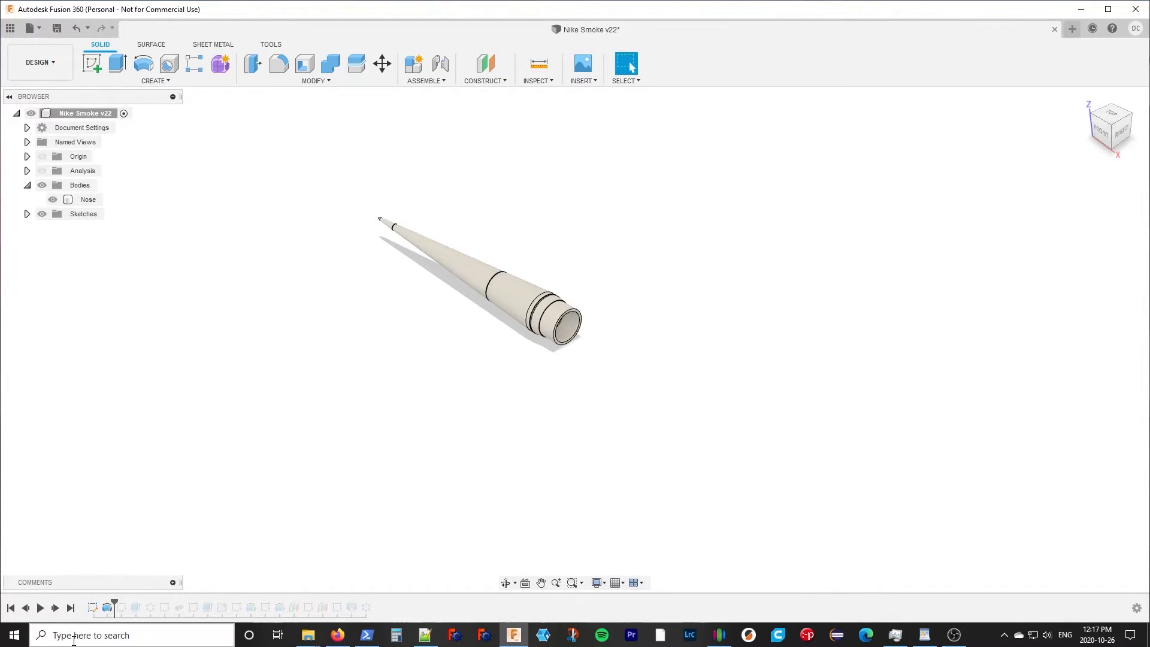
pyautogui.doubleClick(93, 608)
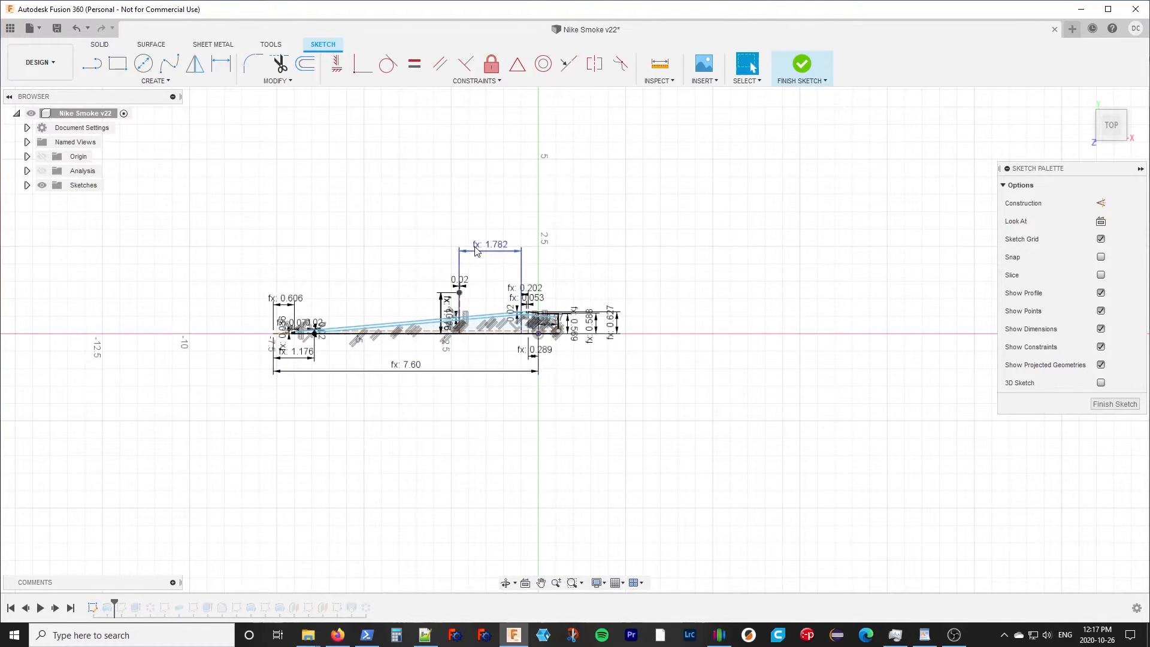
# Step: Examine the expression driving the horizontal dimension above the nose profile
pyautogui.moveTo(476, 251)
pyautogui.doubleClick(476, 251)
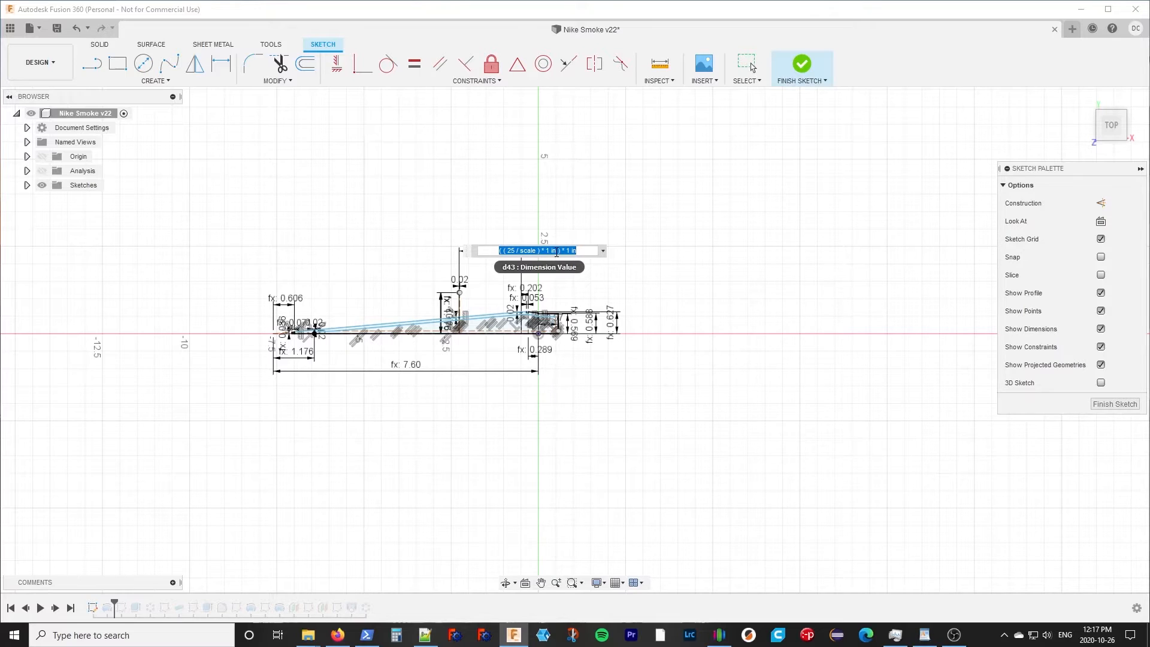
pyautogui.press('Return')
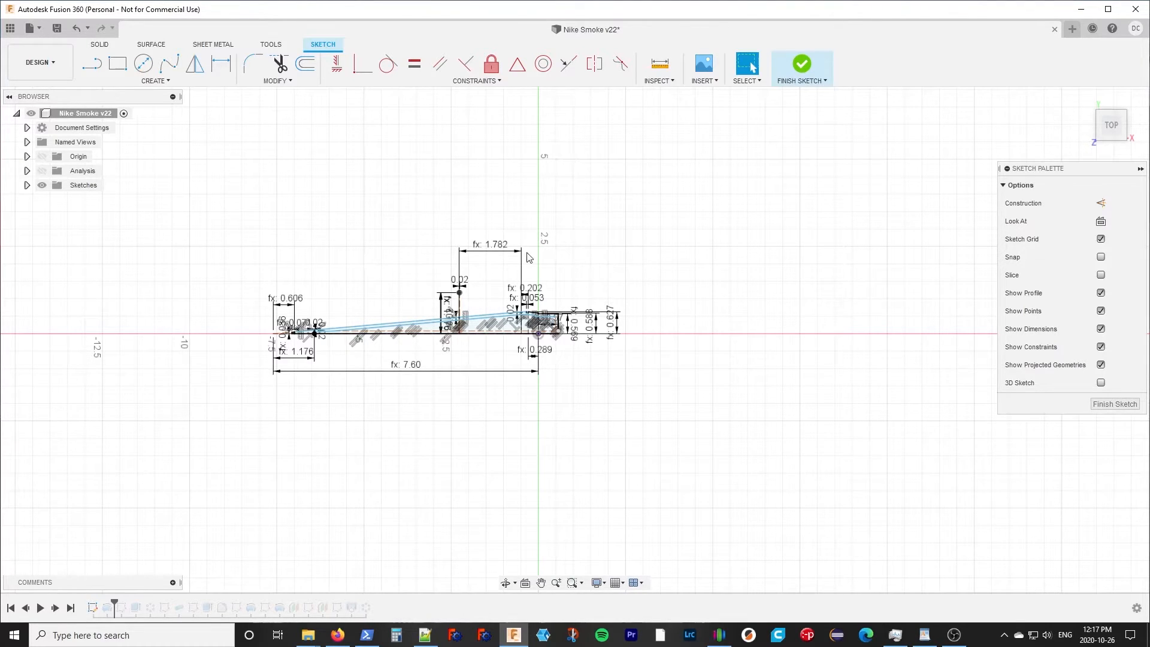
# Step: Set the outer user parameter, the body tube outer diameter, to 2 in
pyautogui.click(291, 83)
pyautogui.click(290, 186)
pyautogui.click(527, 116)
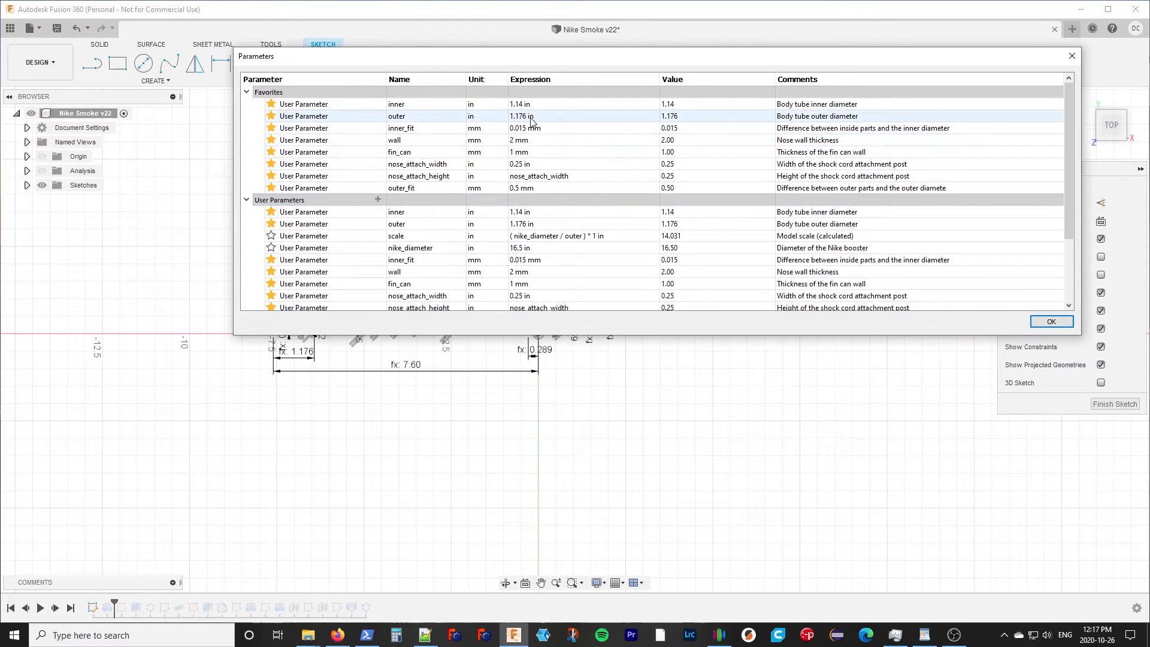
pyautogui.click(526, 116)
pyautogui.write('2')
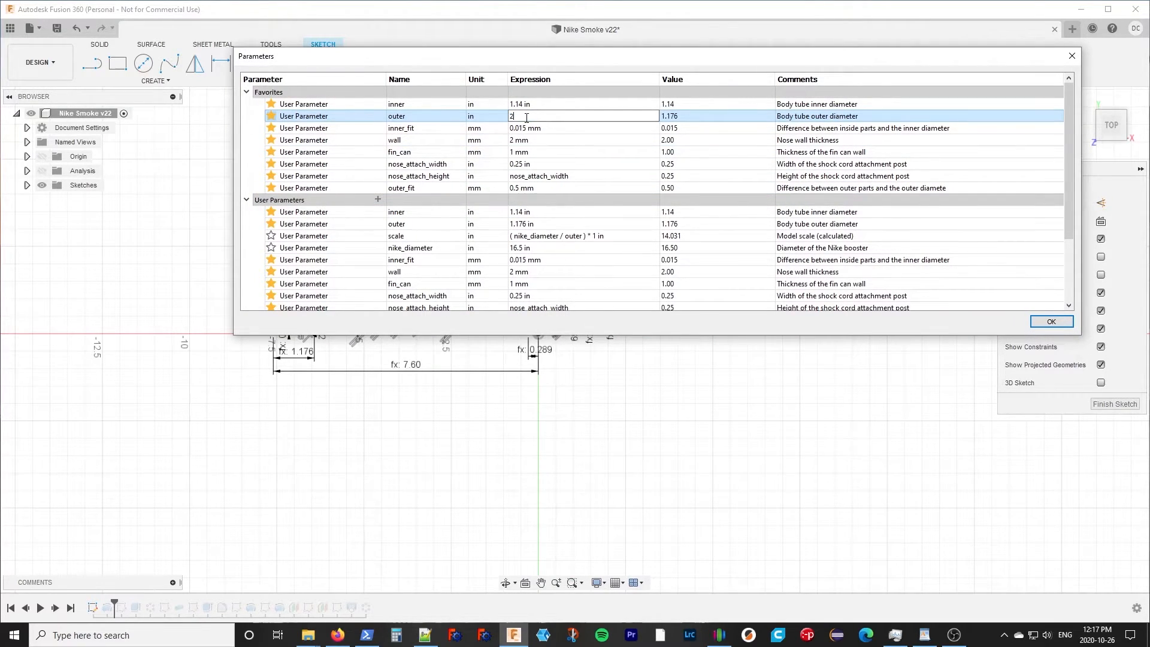
pyautogui.click(1067, 324)
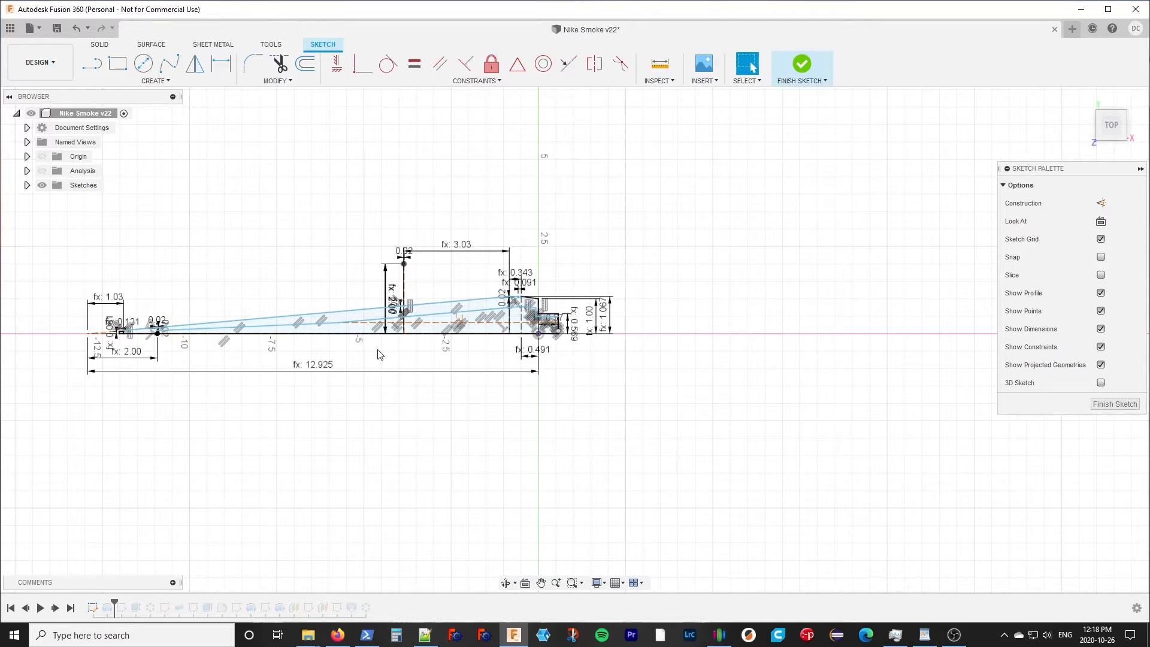
# Step: Examine the expressions driving the two outermost vertical dimensions at the base of the nose profile
pyautogui.moveTo(468, 257)
pyautogui.click(606, 319)
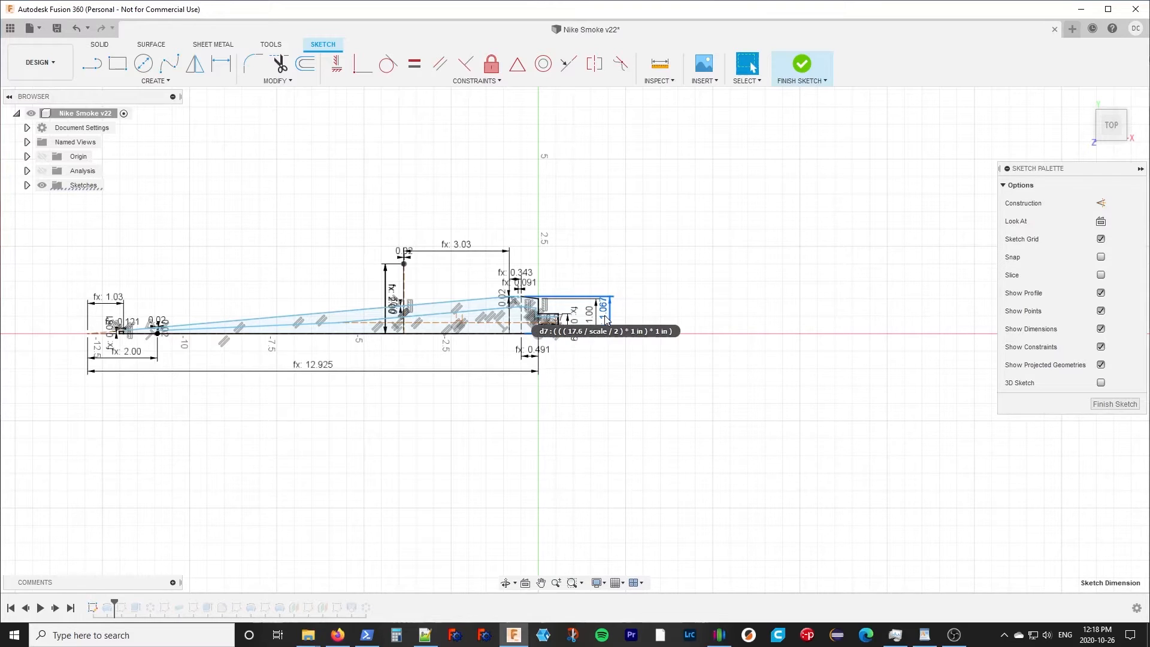
pyautogui.click(591, 324)
pyautogui.doubleClick(590, 324)
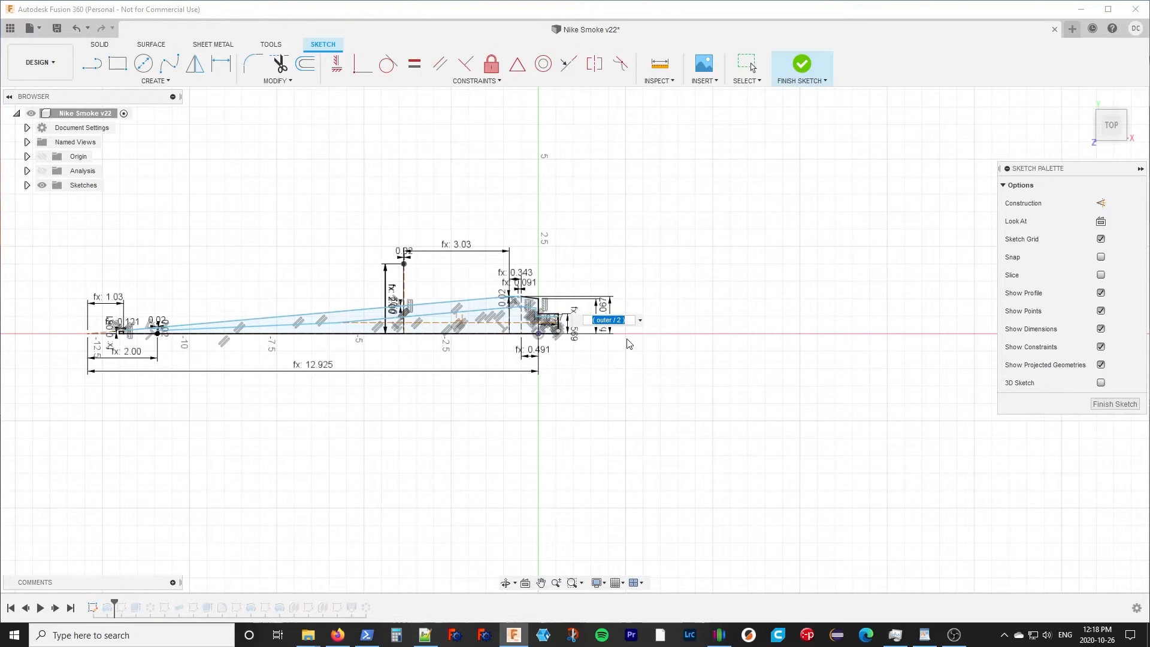
pyautogui.press('Return')
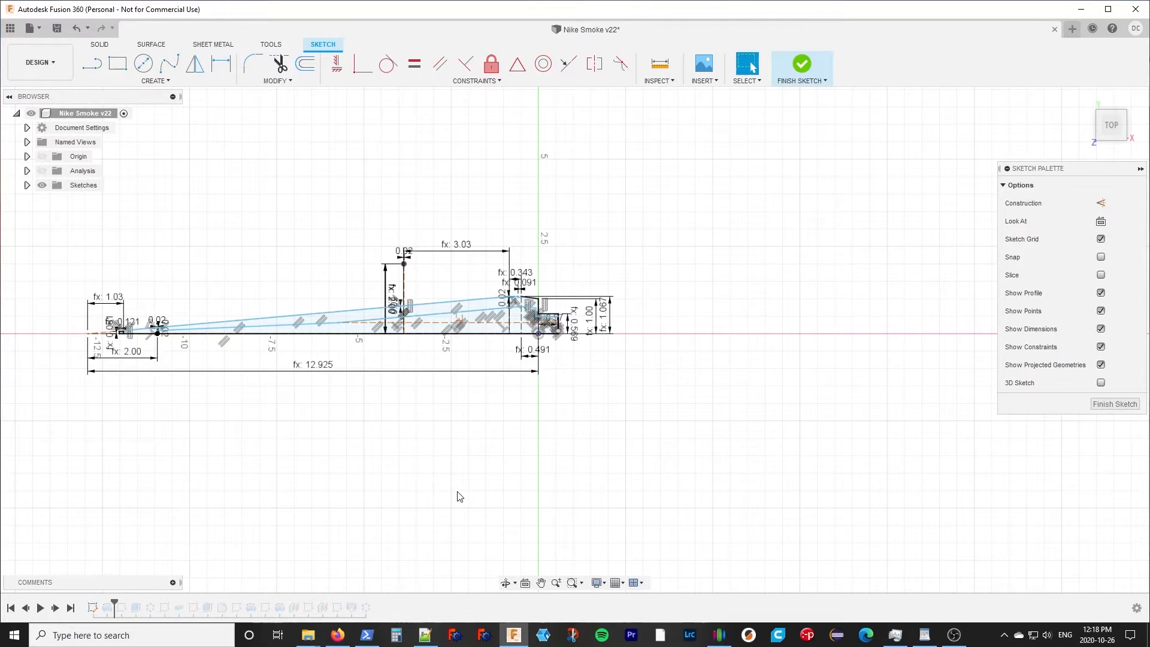
# Step: Undo the recent parameter, sketch-editing and timeline rollback changes to return to the complete rocket model
pyautogui.hotkey('ctrl', 'z')
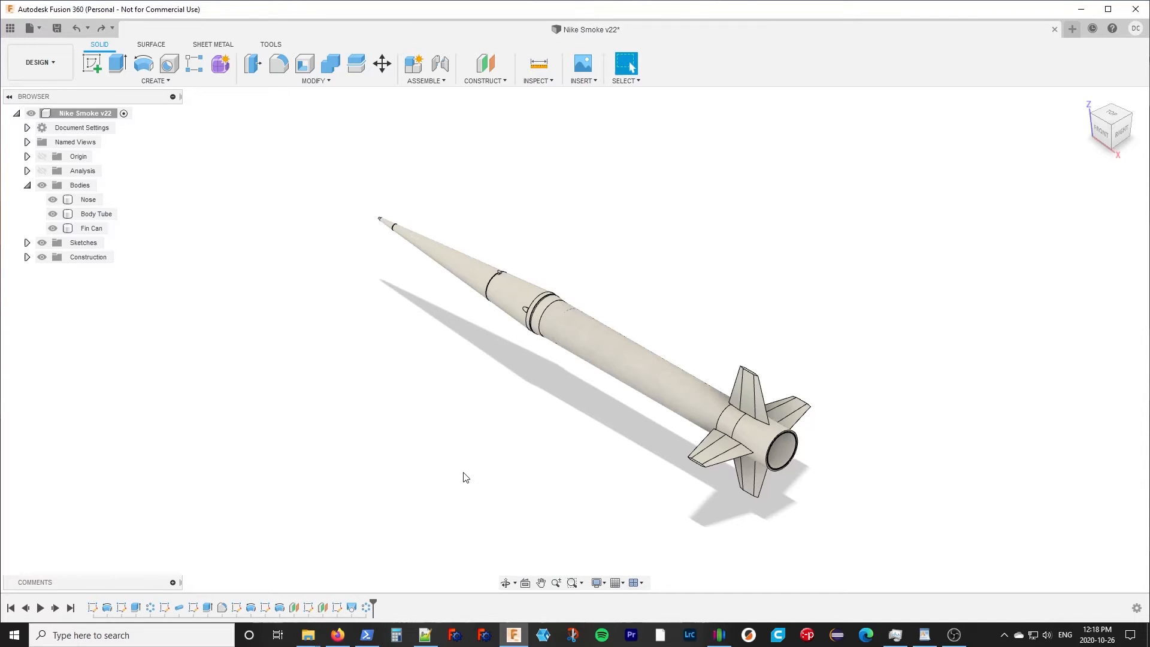
# Step: Temporarily hide the Body Tube body to examine the Nose body and its Save As STL option, restoring the tube's visibility at the end
pyautogui.click(88, 202)
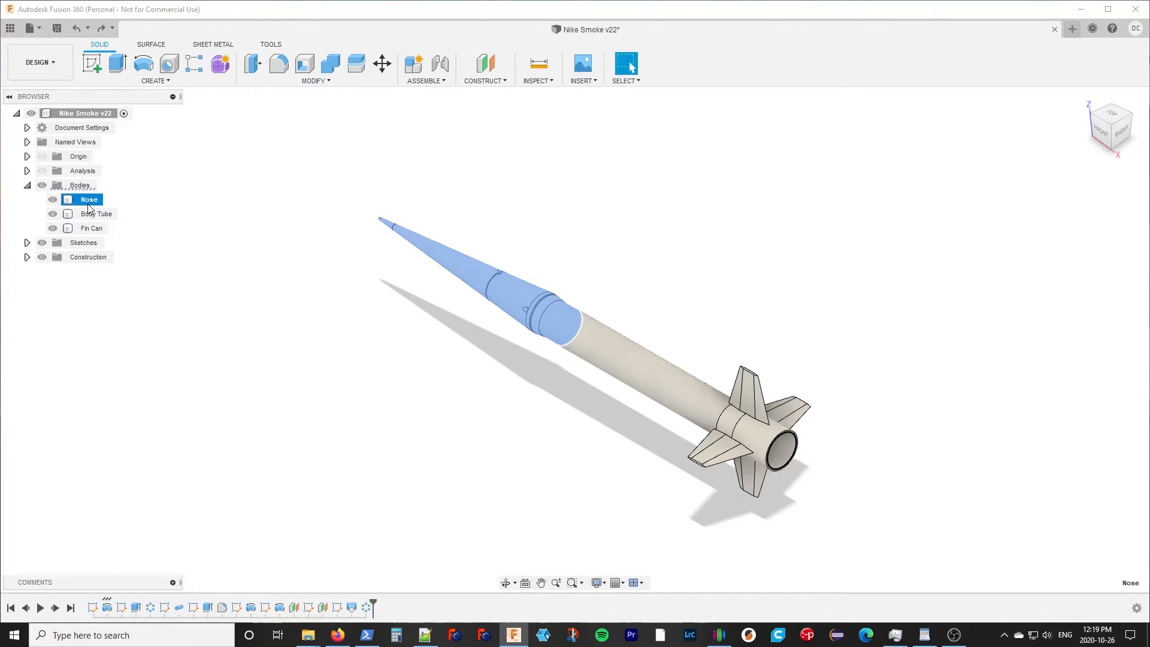
pyautogui.click(53, 214)
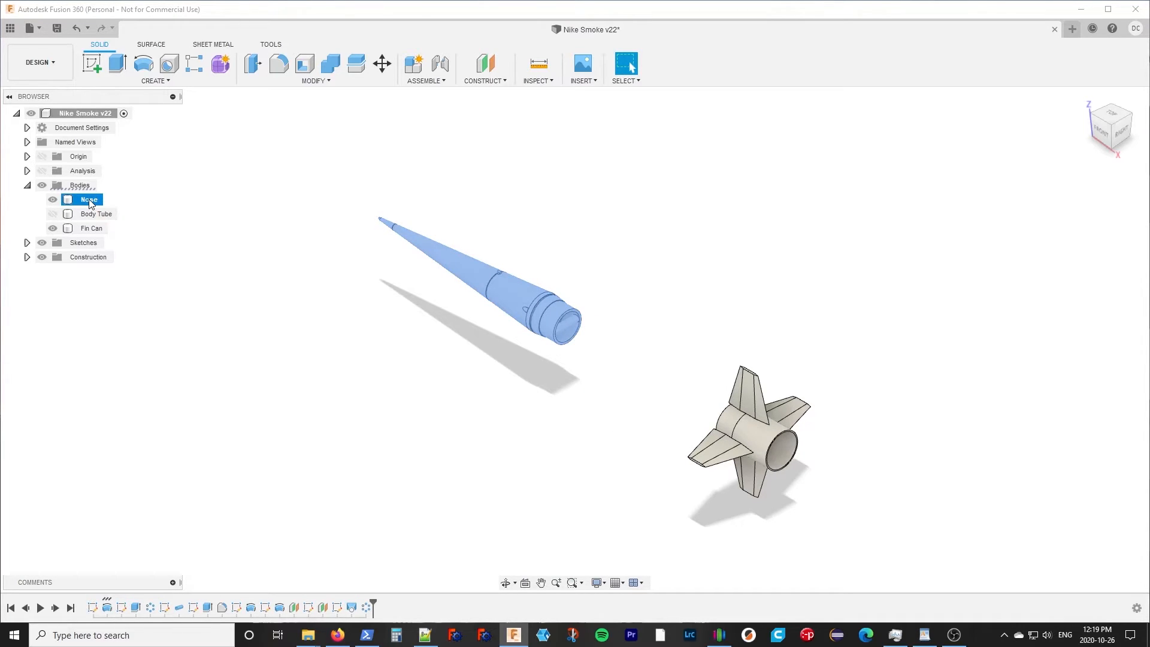
pyautogui.rightClick(89, 204)
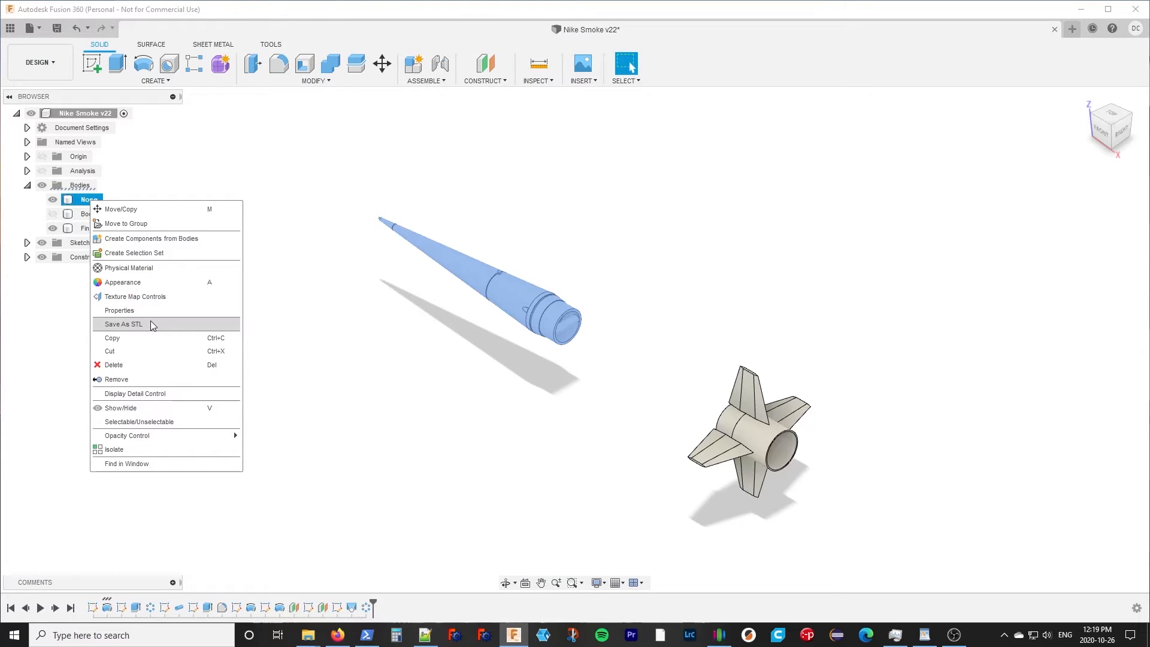
pyautogui.click(306, 364)
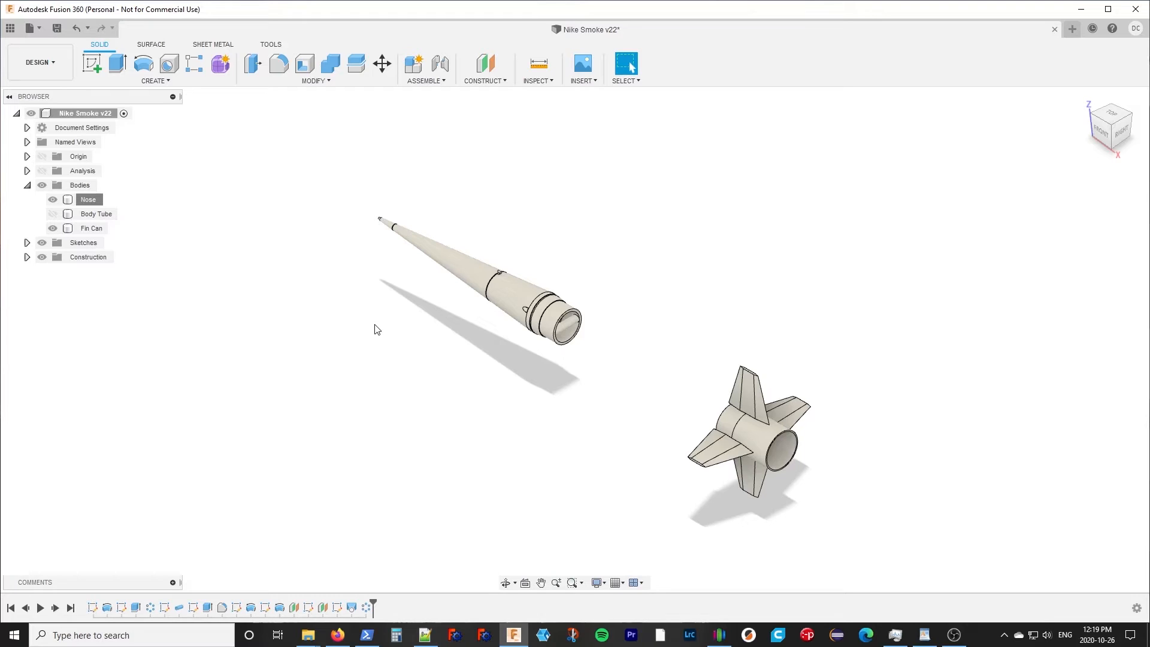
pyautogui.click(53, 214)
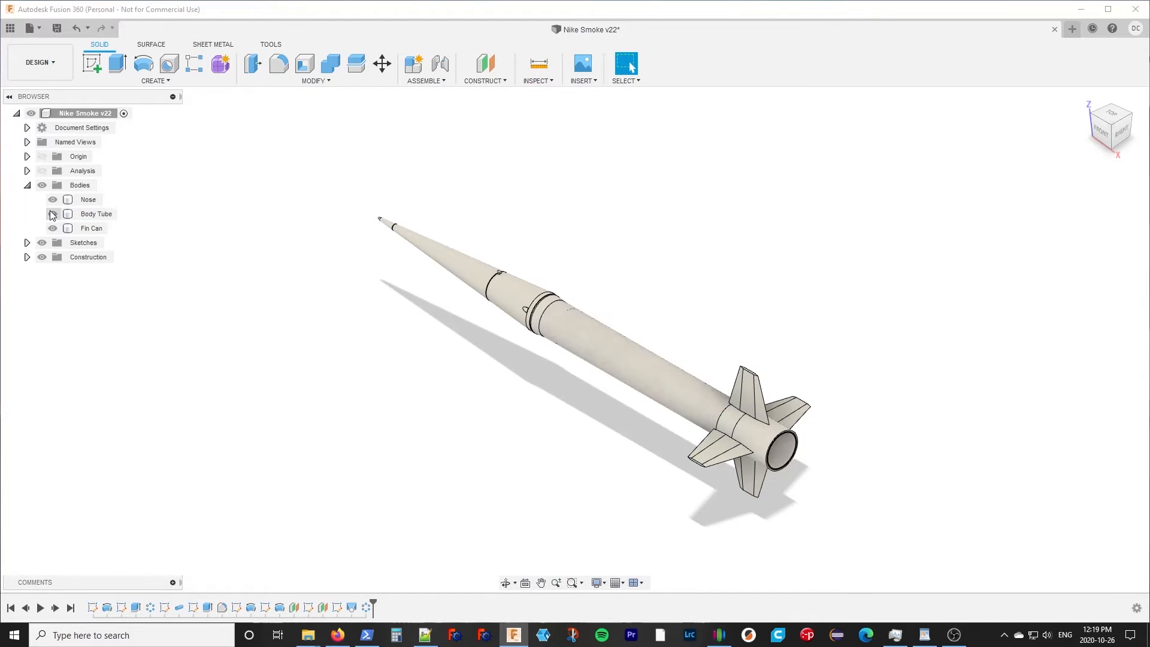